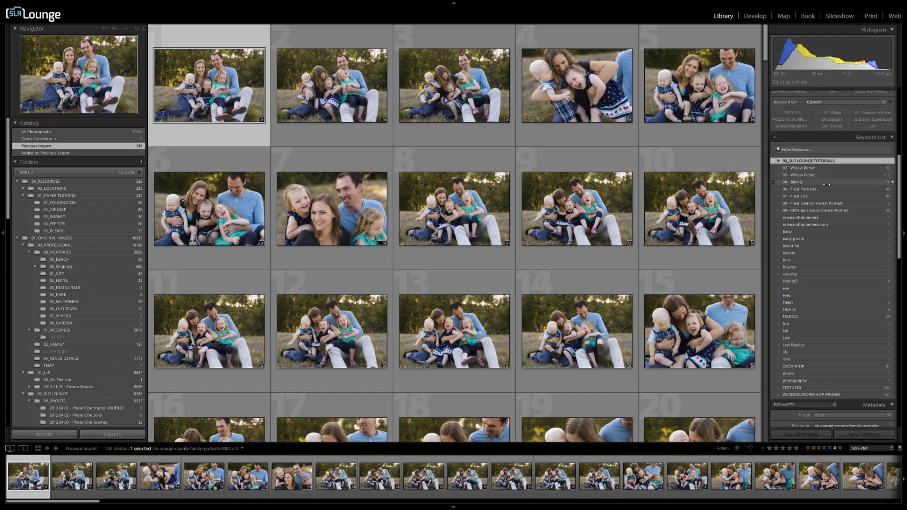
Delete the 02 - Willow Bench keyword from its 32 photos, then select keywords down to beautiful
right_click(833, 169)
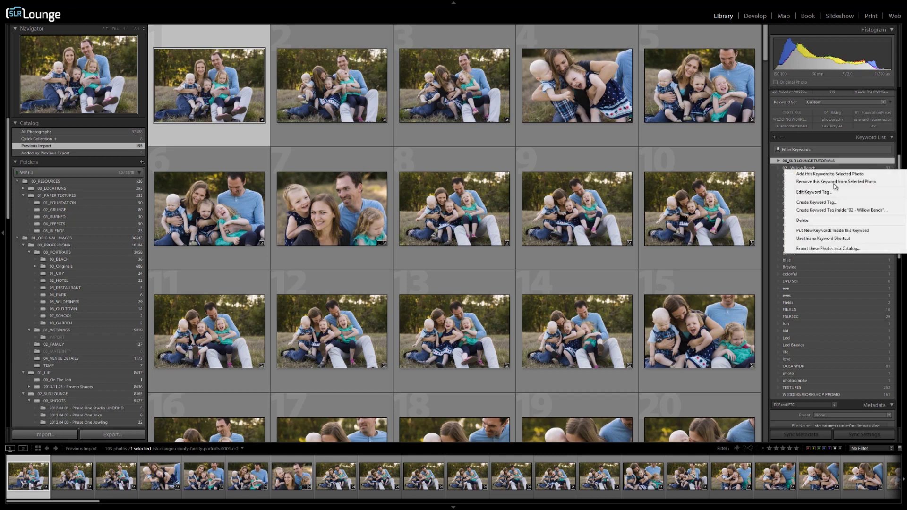
left_click(831, 220)
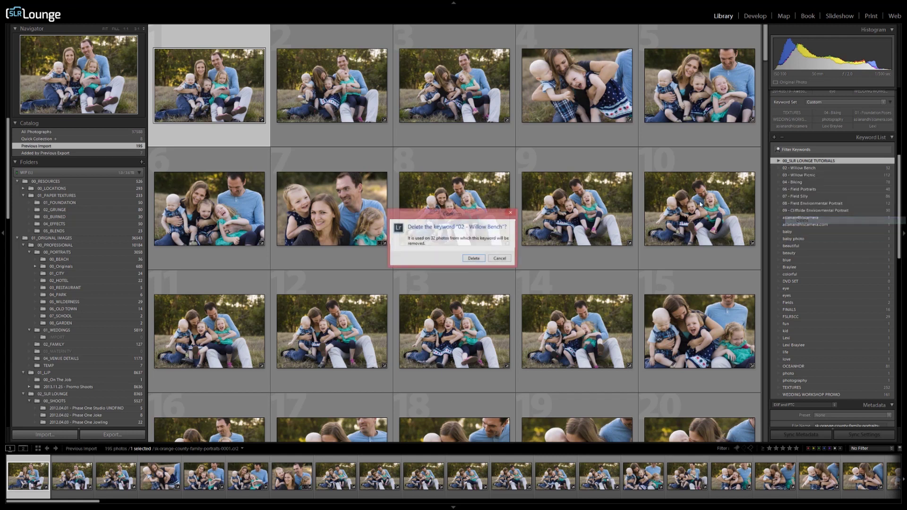
left_click(473, 260)
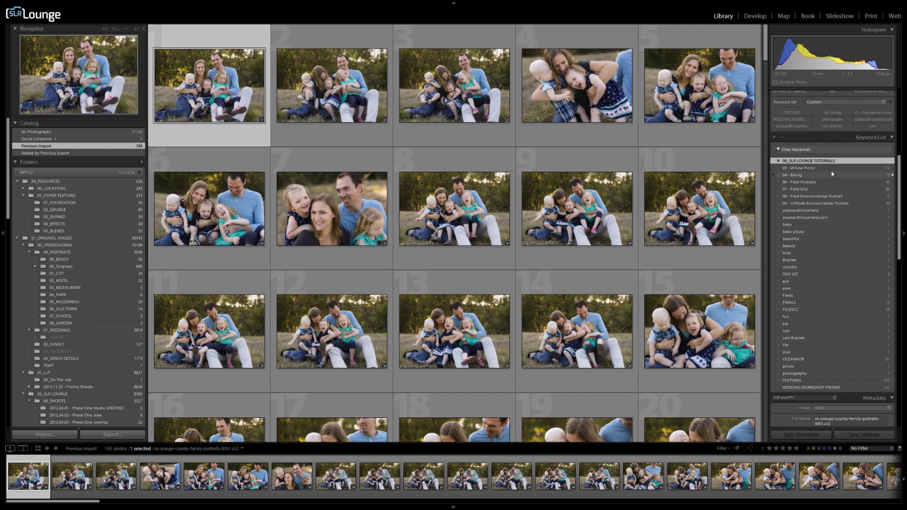
left_click(833, 168)
left_click(812, 239, "shift")
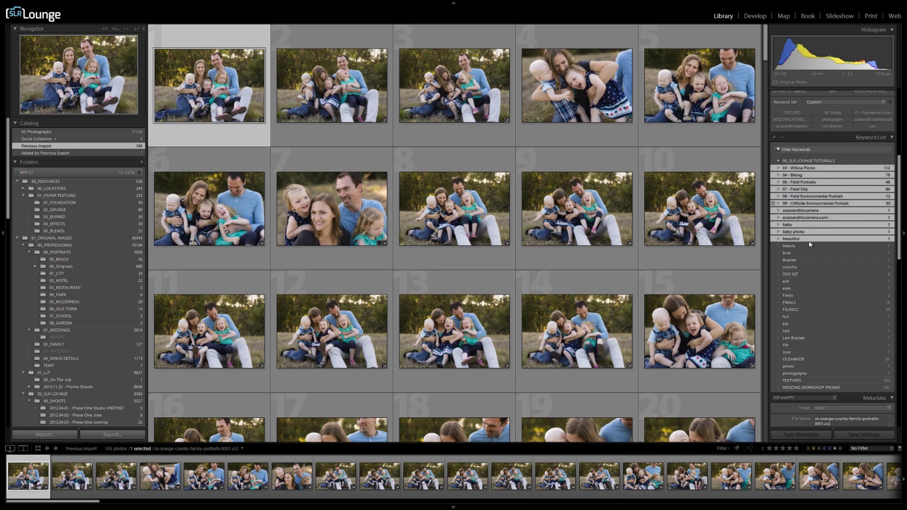
Delete the 07 - Field Silly keyword, removing it from its 86 photos
right_click(824, 189)
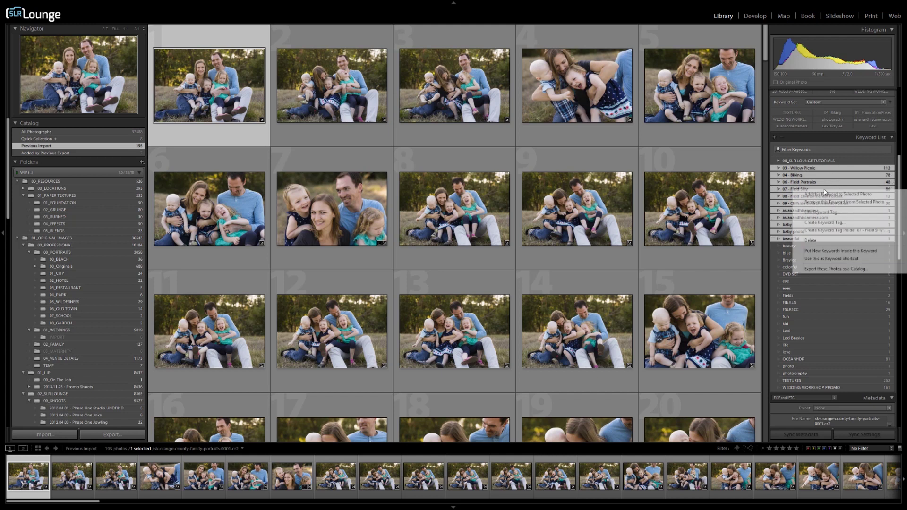
left_click(827, 243)
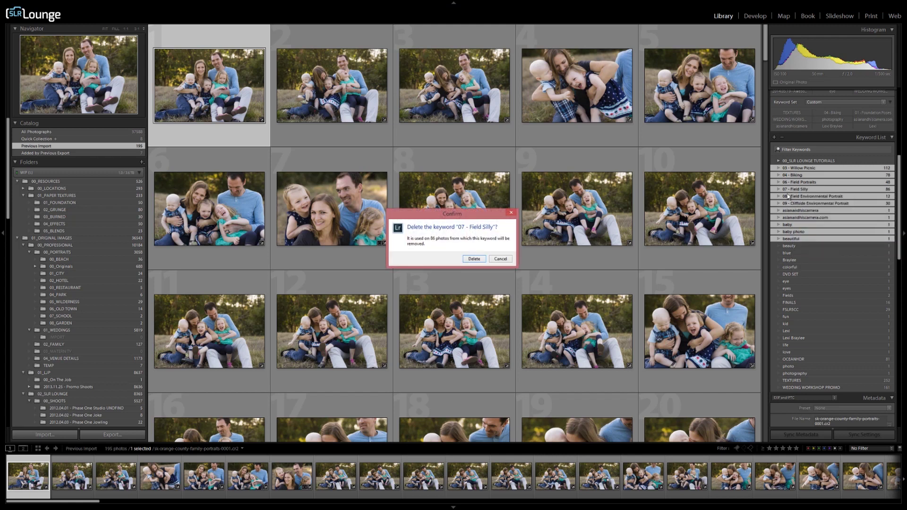
left_click(474, 259)
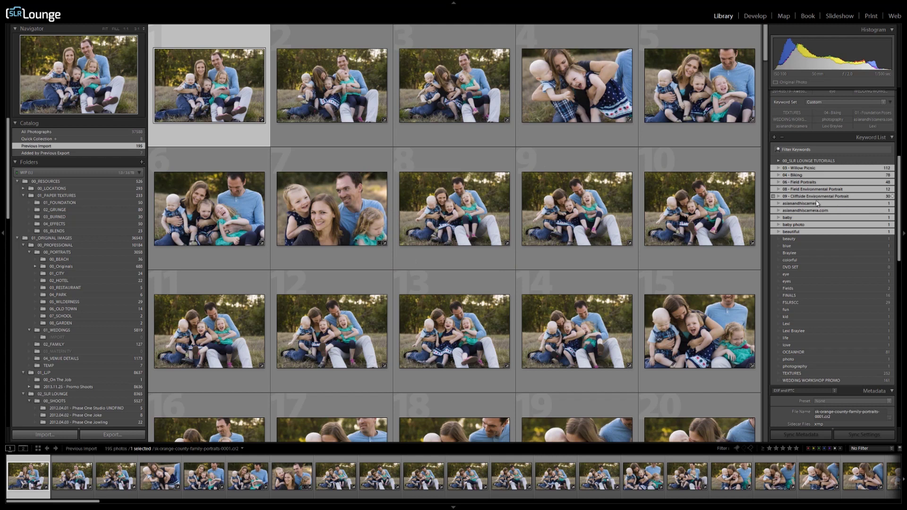
Select the keyword range from 03 - Willow Picnic down through photography
left_click(841, 168)
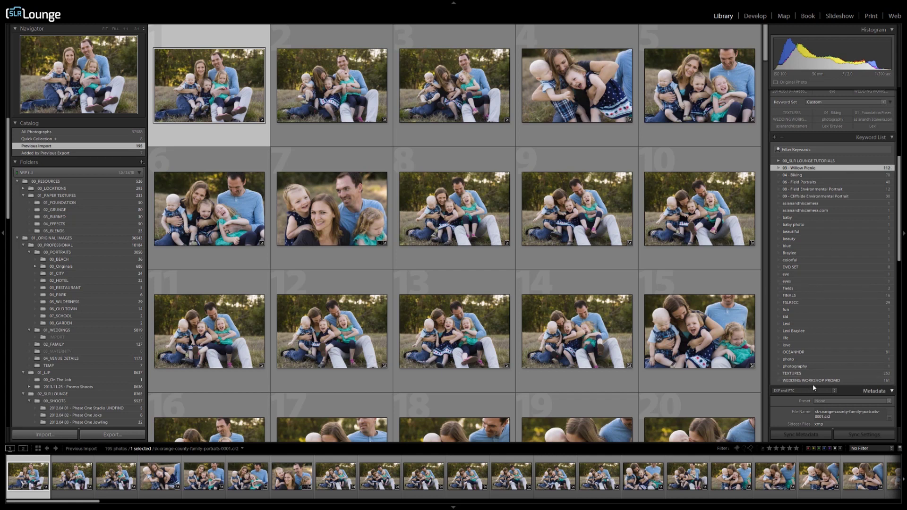
left_click(827, 381, "shift")
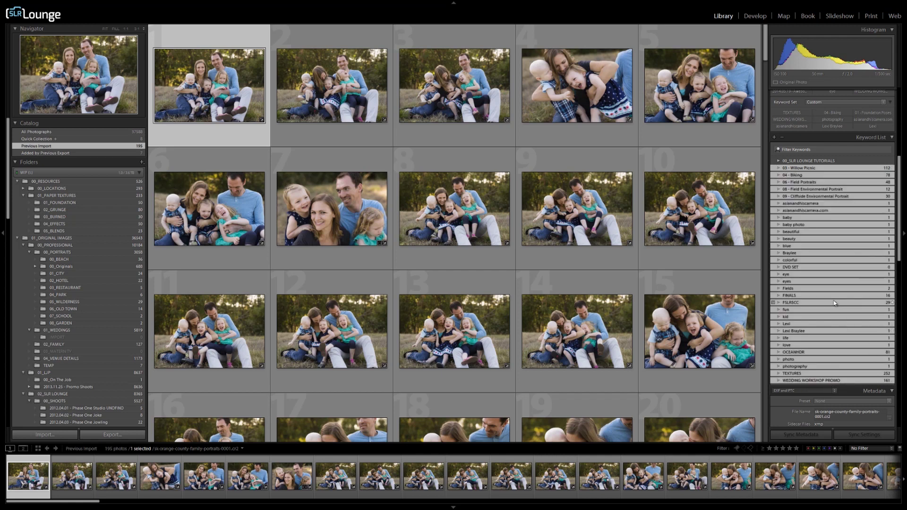
left_click(831, 211)
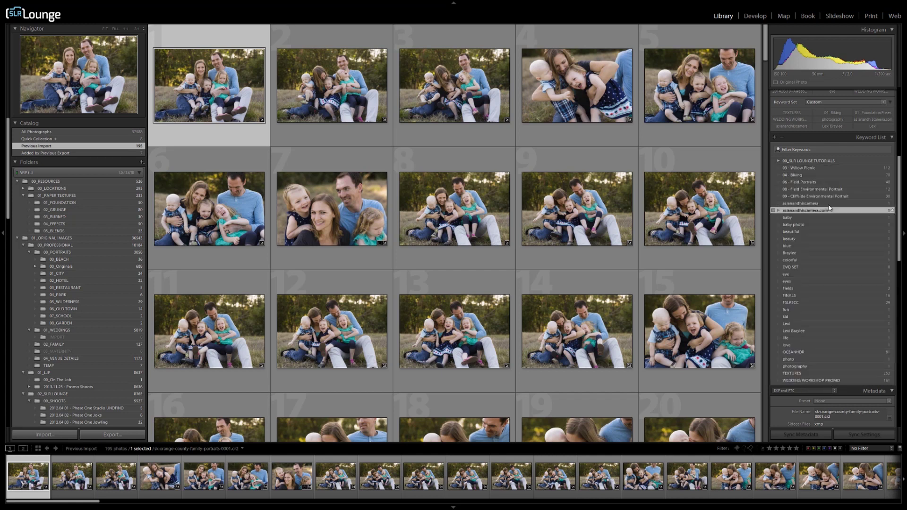
left_click(834, 196, "ctrl")
left_click(830, 231, "ctrl")
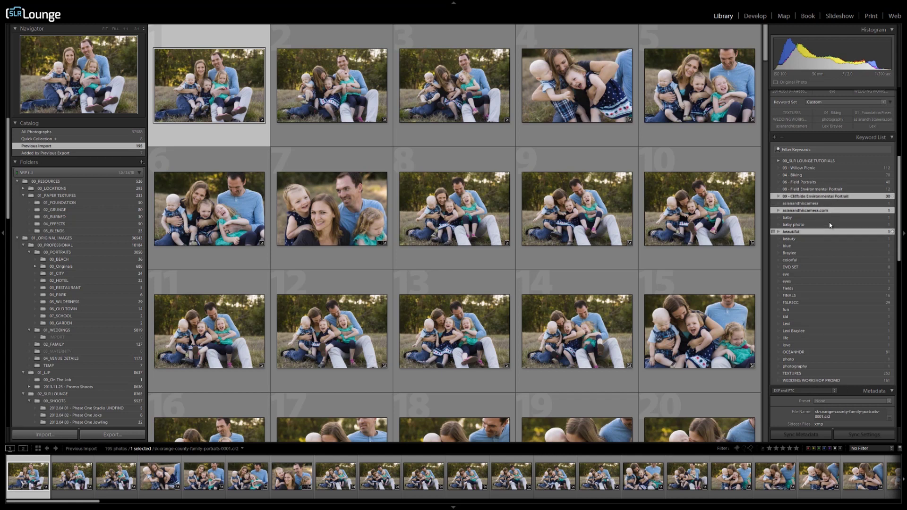
left_click(841, 176, "ctrl")
left_click(828, 246, "ctrl")
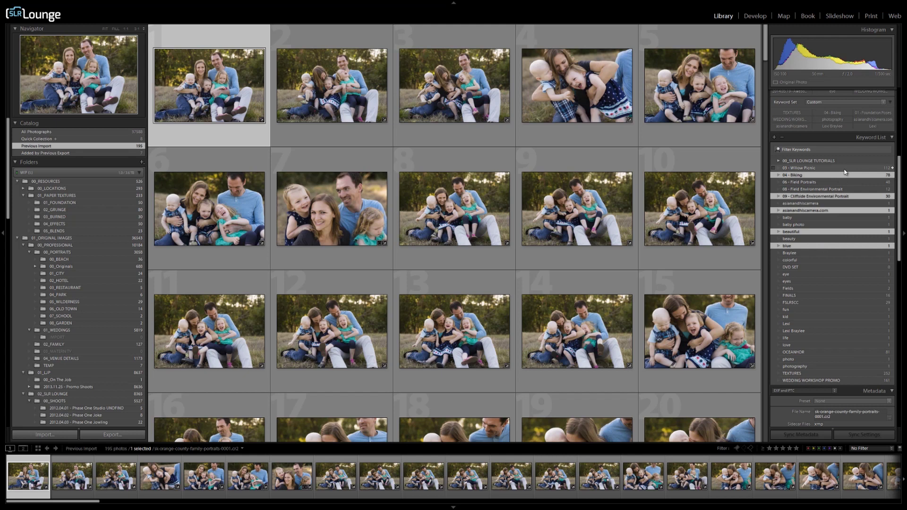
left_click(844, 169)
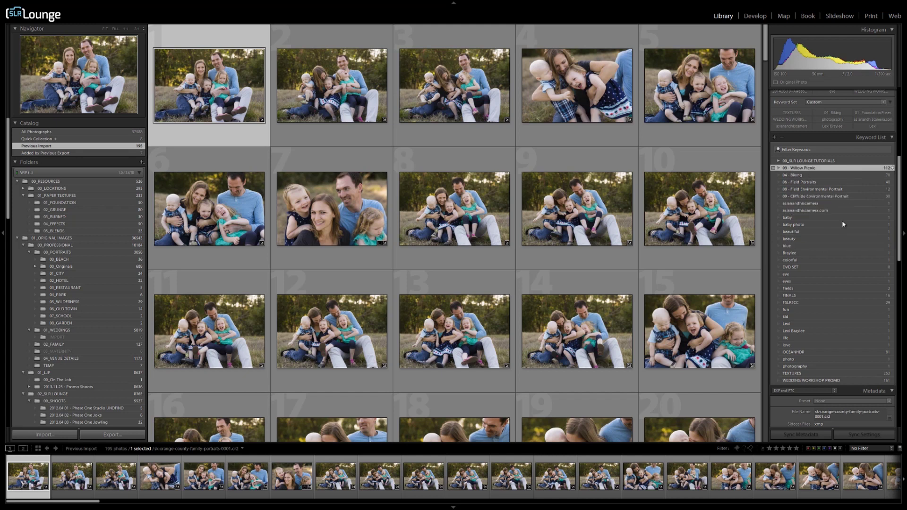
left_click(814, 366, "shift")
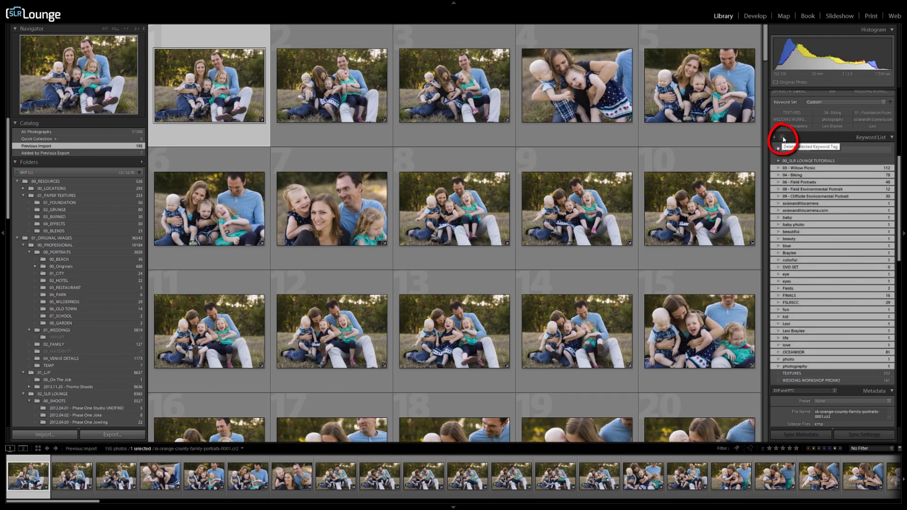
Delete the selected keywords, leaving 00_SLR LOUNGE TUTORIALS, TEXTURES and WEDDING WORKSHOP PROMO
left_click(783, 139)
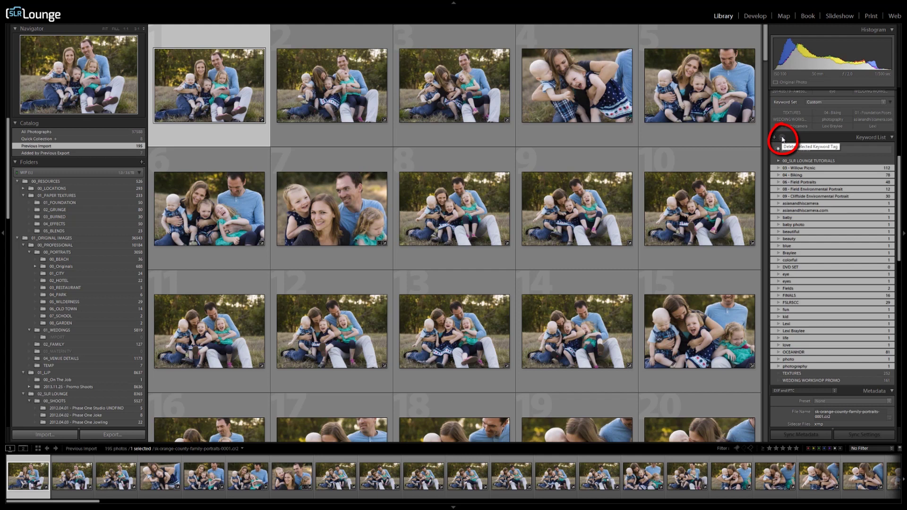
left_click(783, 139)
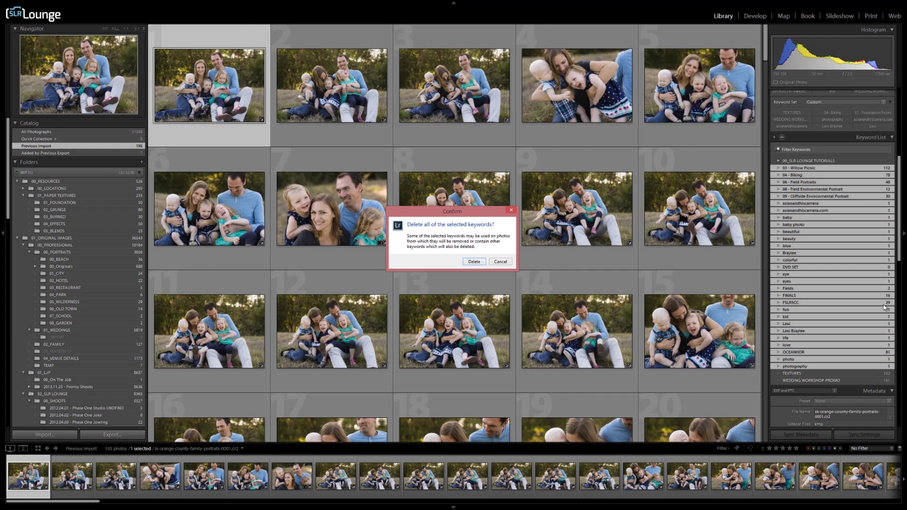
left_click(475, 261)
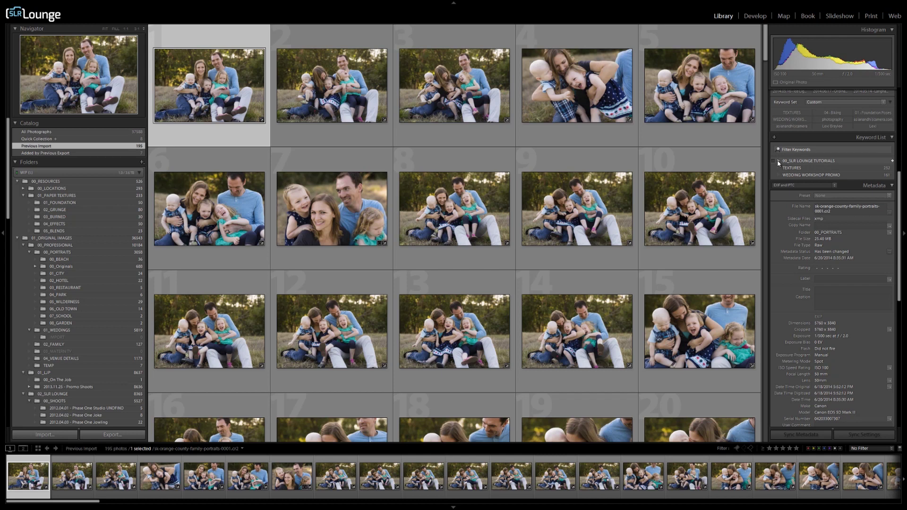
Expand 00_SLR LOUNGE TUTORIALS and select the first five family photos for a new keyword
left_click(777, 160)
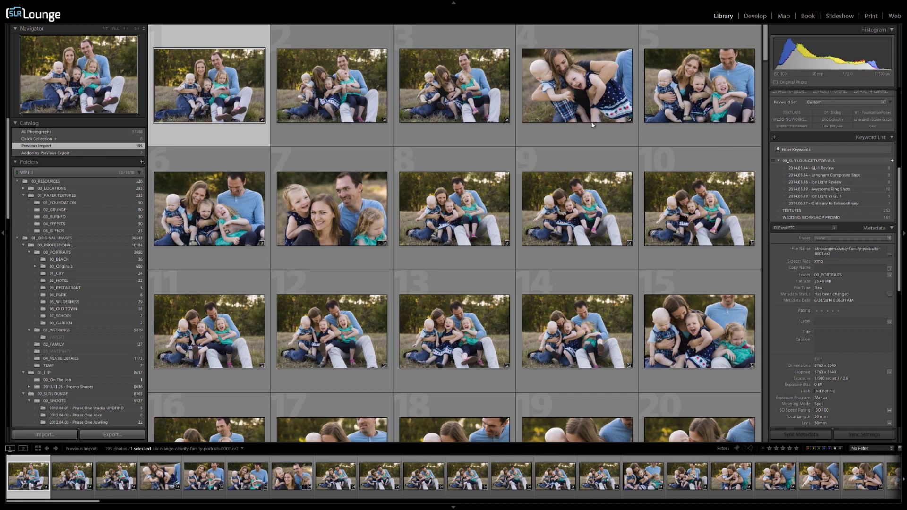
left_click(683, 73, "shift")
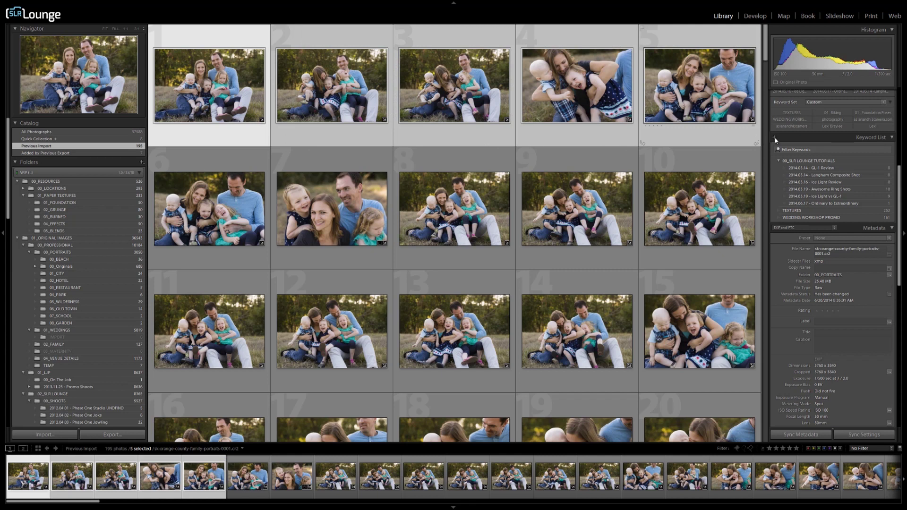
left_click(775, 139)
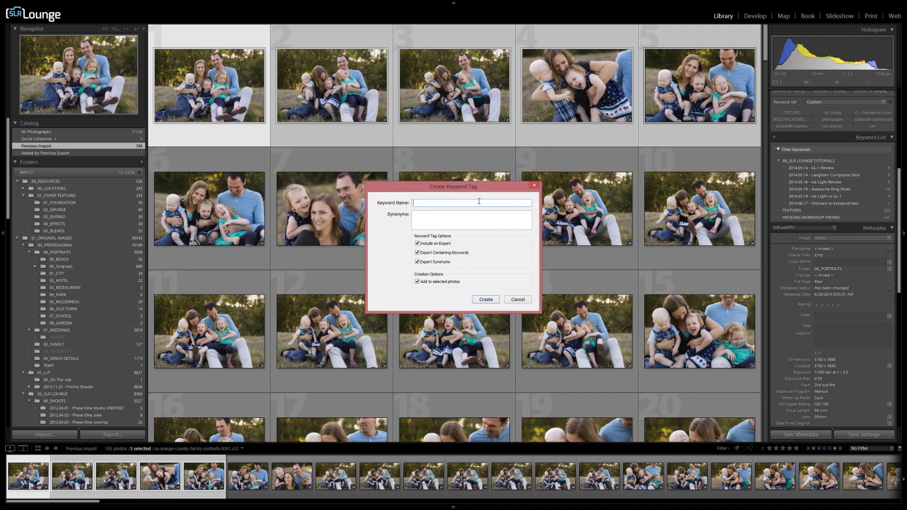
Create keyword '2014.06.20 - Sigma 50mm ART Review' and add it to the five selected photos
type("2014.06.20 - Sigma 50mm ART Review")
left_click(489, 302)
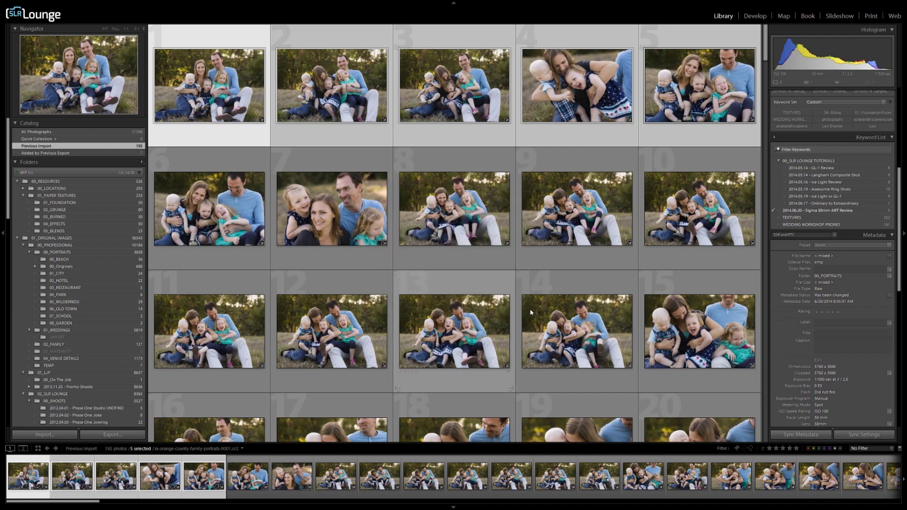
Drag '2014.06.20 - Sigma 50mm ART Review' under 00_SLR LOUNGE TUTORIALS and re-expand the group
left_click(812, 213)
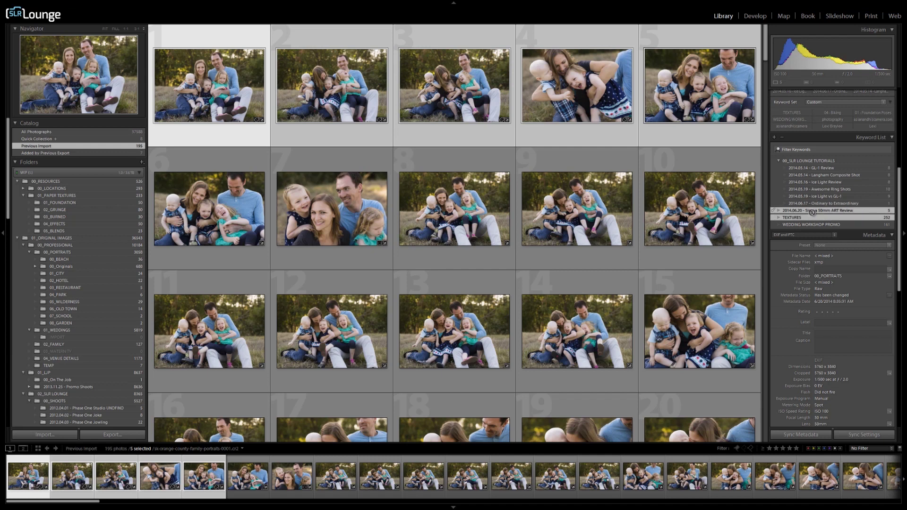
left_click_drag(823, 162, 822, 160)
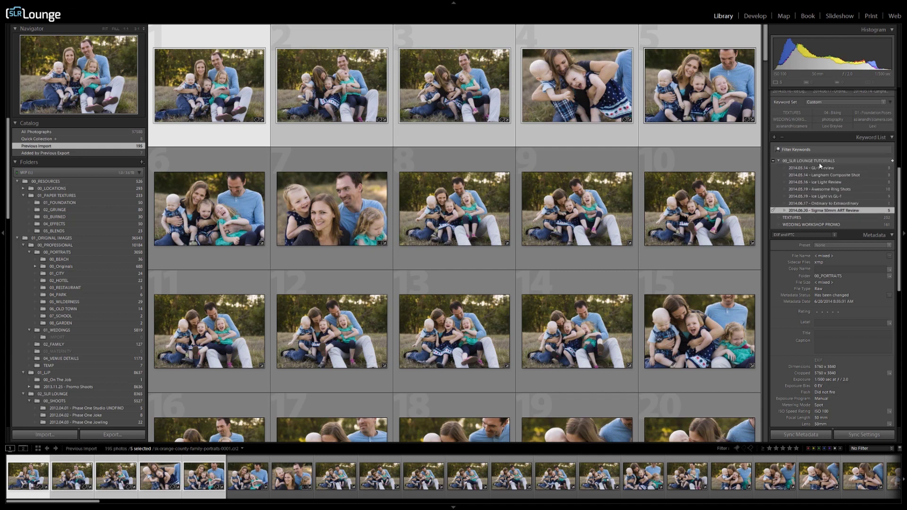
left_click(778, 161)
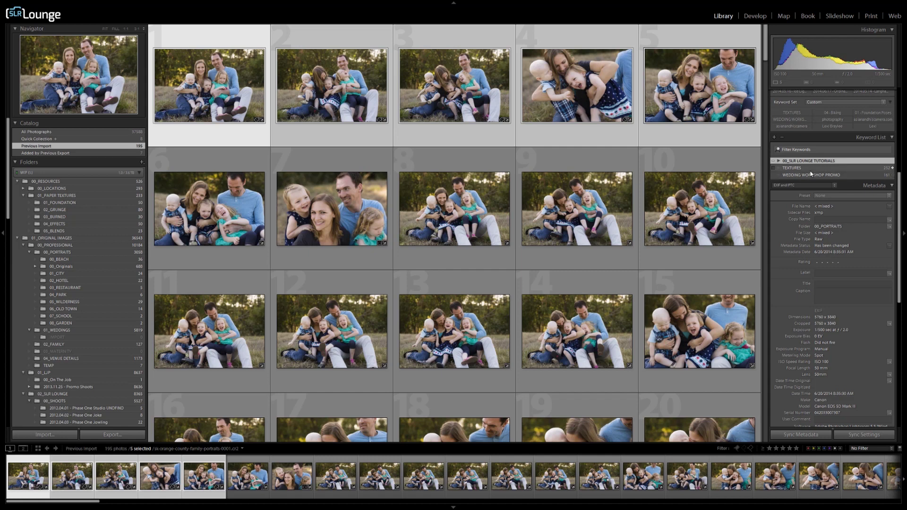
left_click(779, 161)
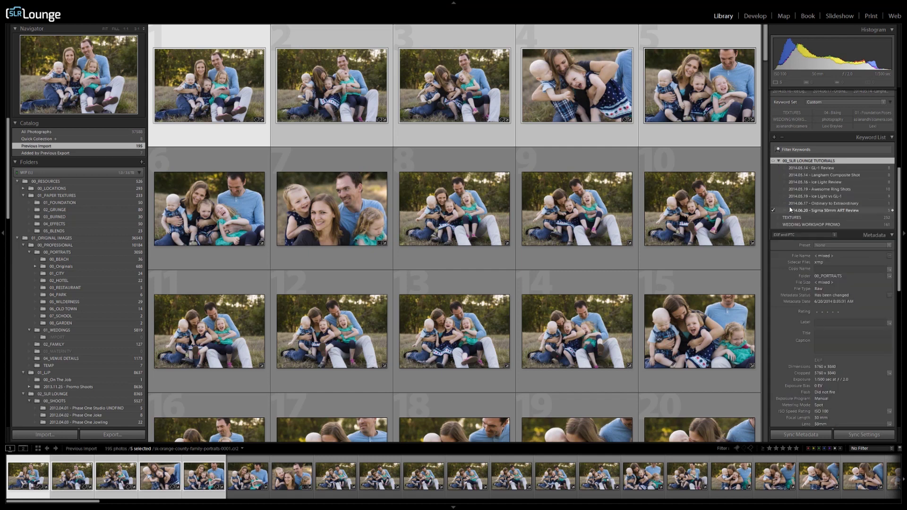
Filter photos by Langham Composite Shot, Ice Light Review, then Ice Light vs GL-1
left_click(892, 175)
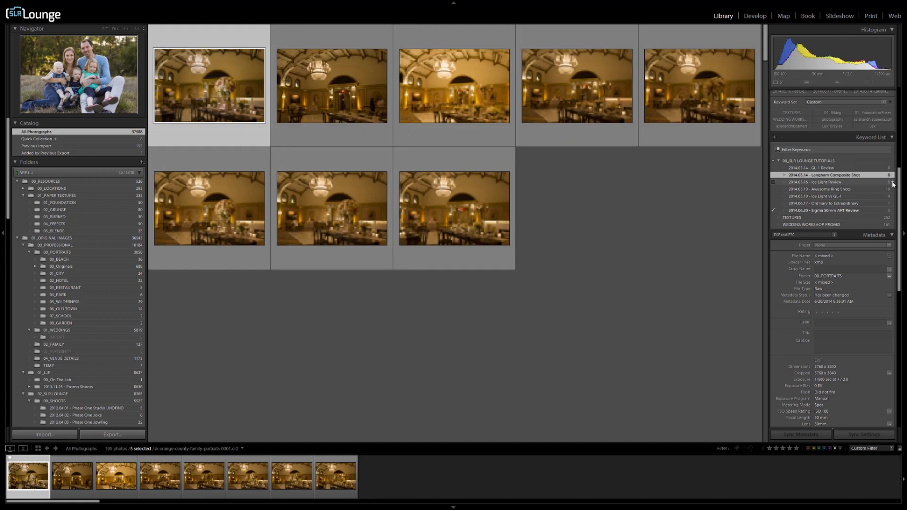
left_click(892, 183)
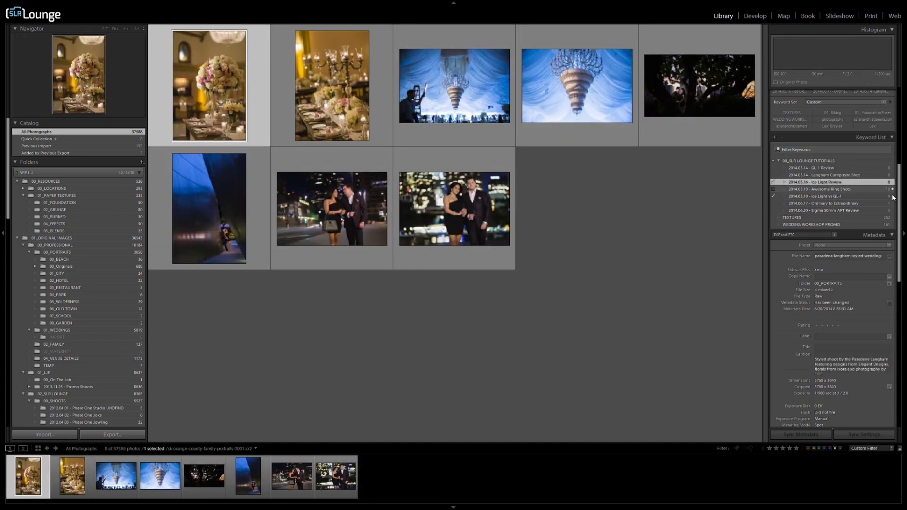
left_click(893, 196)
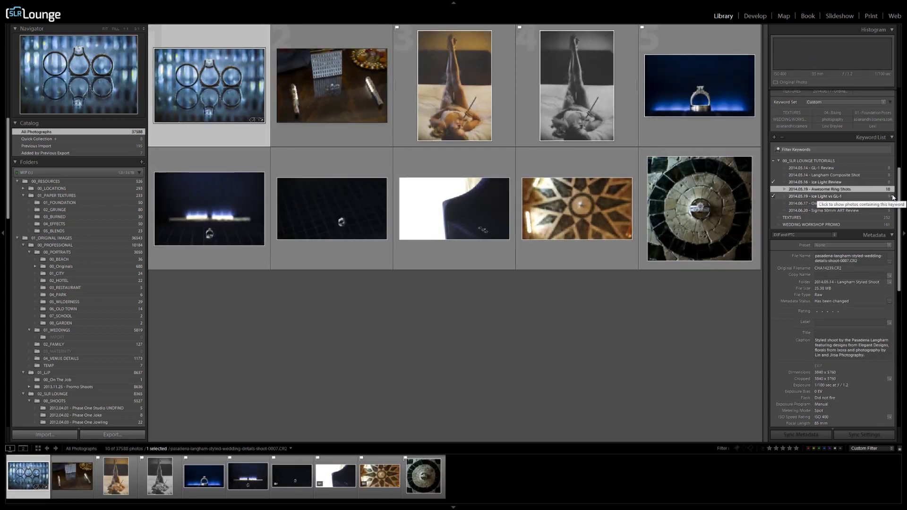